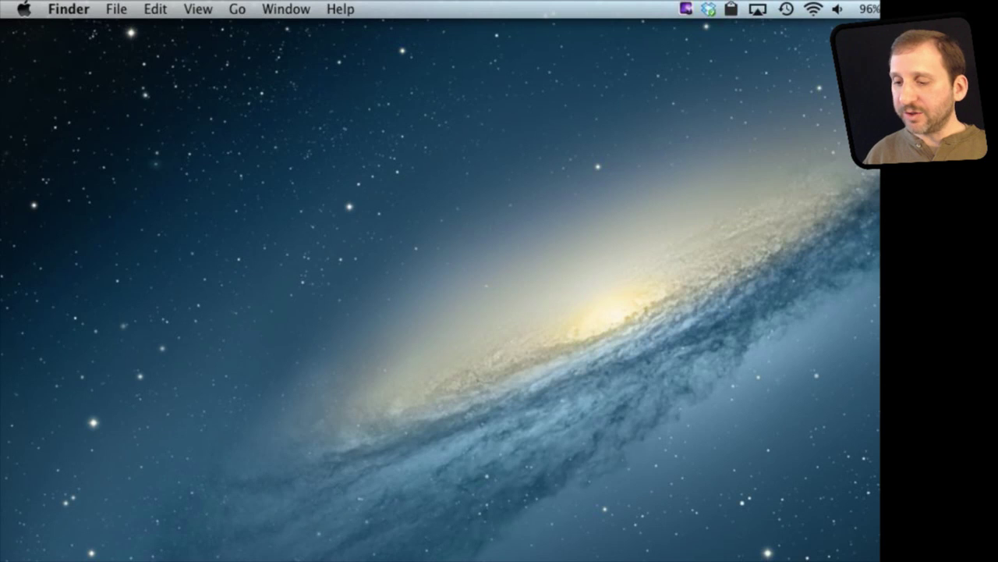
# Step: Open the Users & Groups settings in System Preferences
pyautogui.click(24, 10)
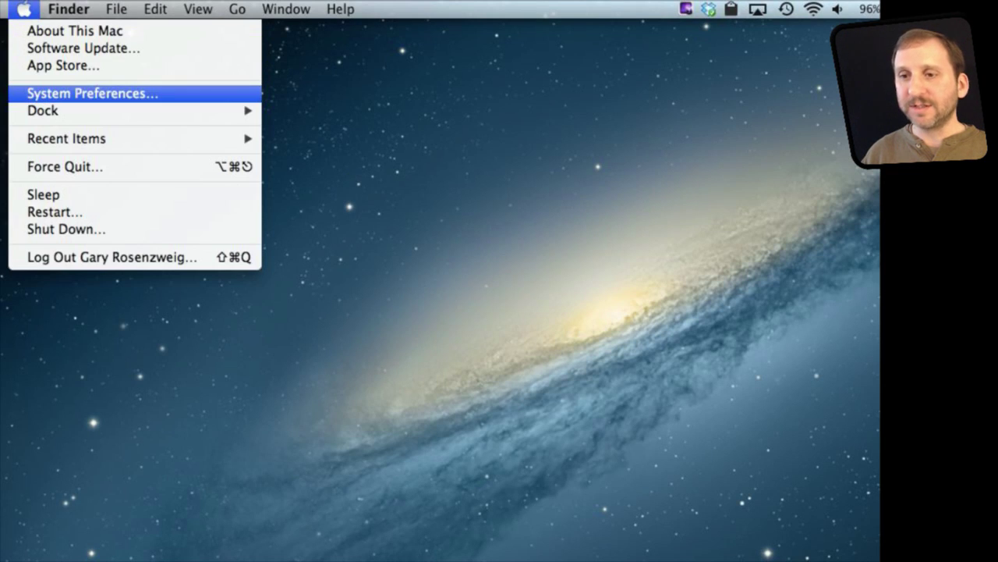
pyautogui.click(92, 94)
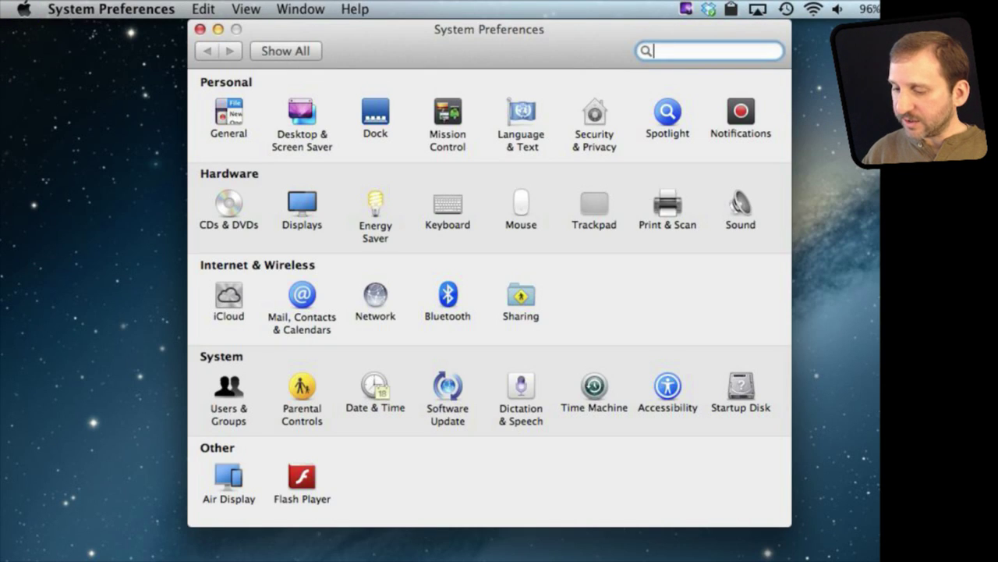
pyautogui.click(228, 394)
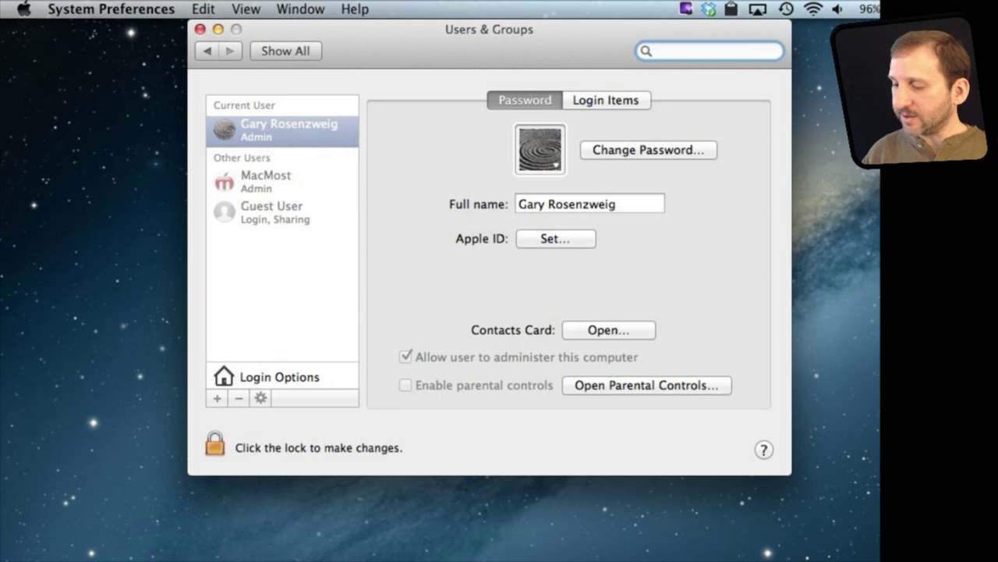
# Step: Set the current user's account picture to the baseball image from the default pictures
pyautogui.click(541, 149)
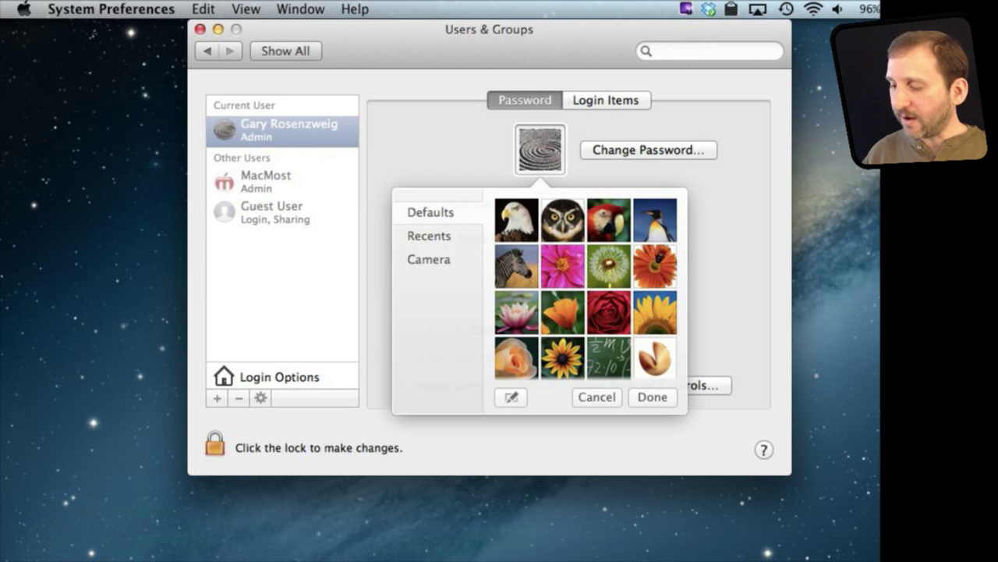
pyautogui.scroll(-5, 586, 287)
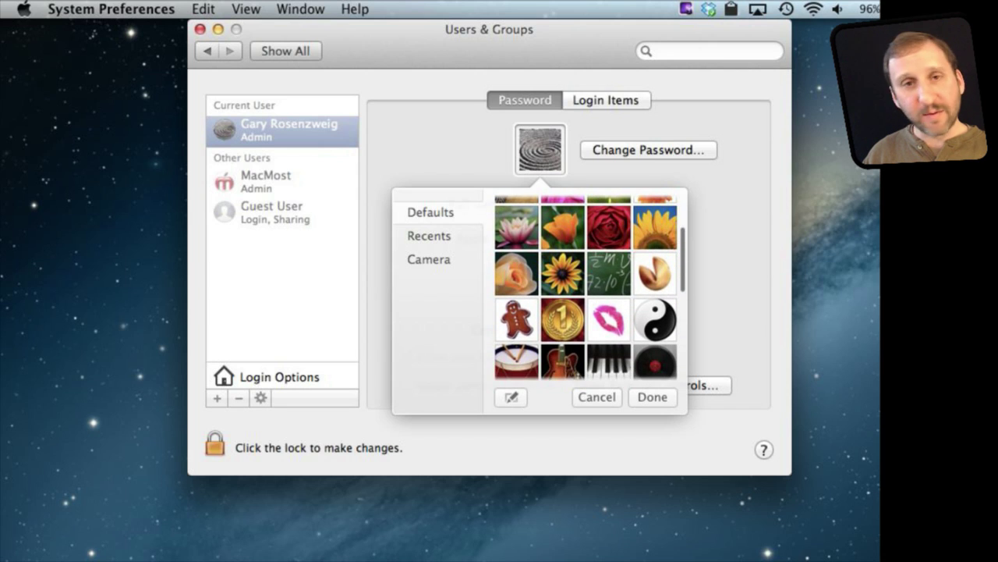
pyautogui.scroll(-10, 587, 287)
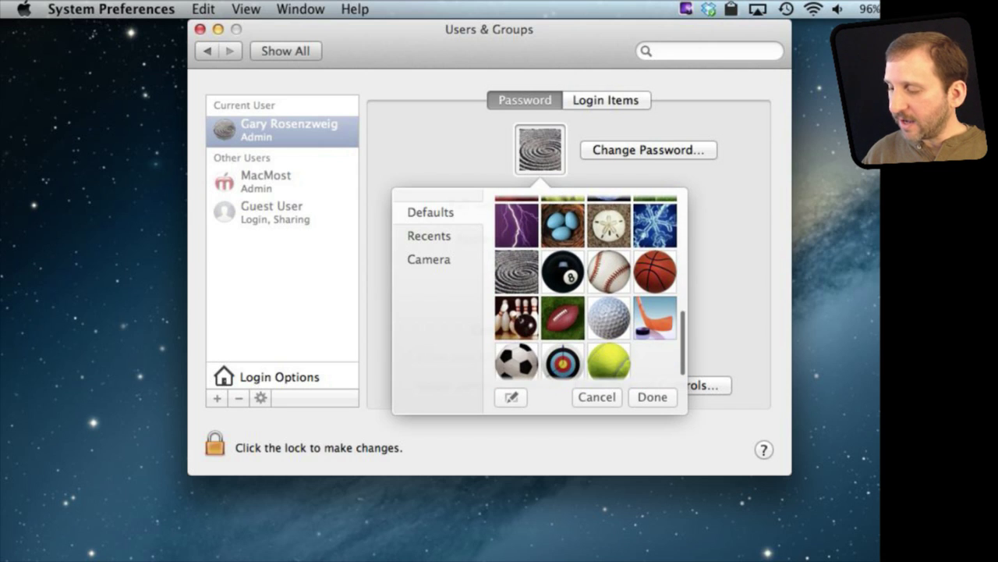
pyautogui.click(609, 272)
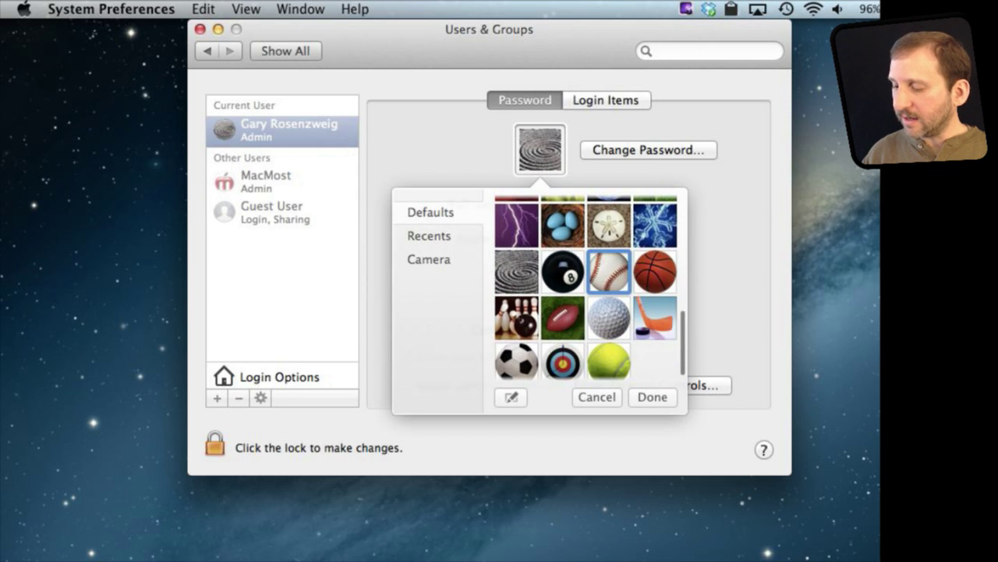
pyautogui.click(652, 396)
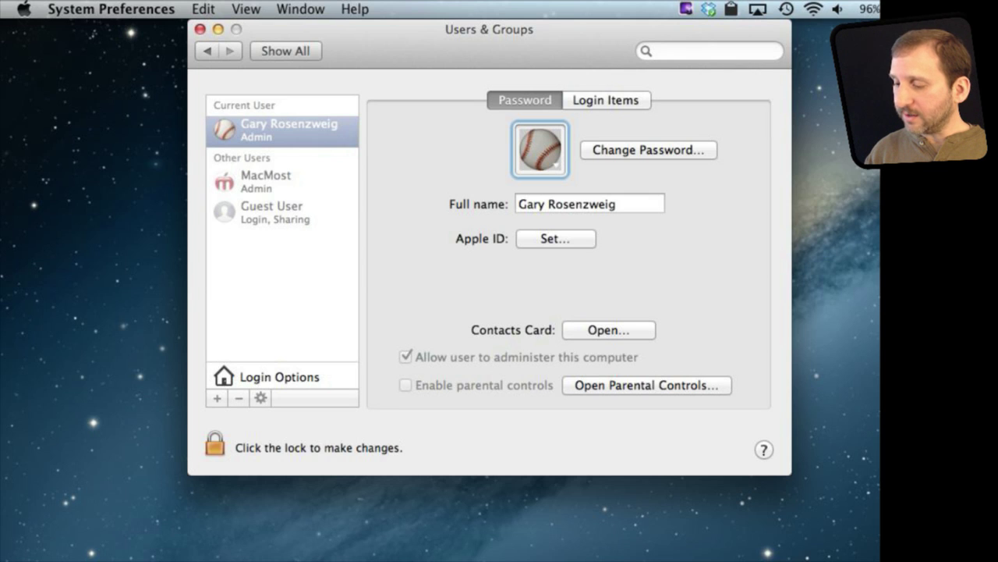
# Step: Take a new account picture with the camera, zoom in closely and recentre the crop on the face
pyautogui.click(540, 149)
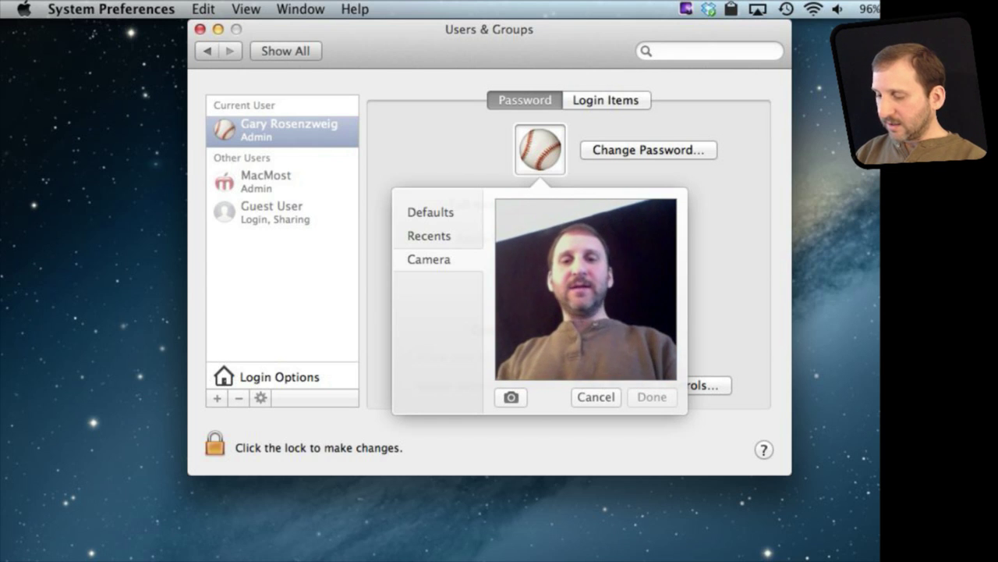
pyautogui.click(511, 397)
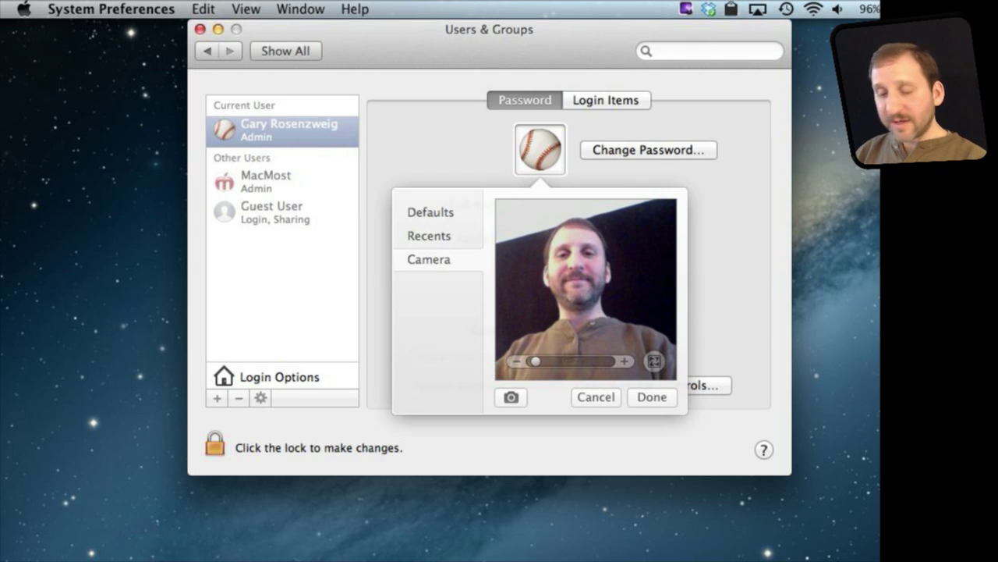
pyautogui.moveTo(536, 361); pyautogui.dragTo(552, 361)
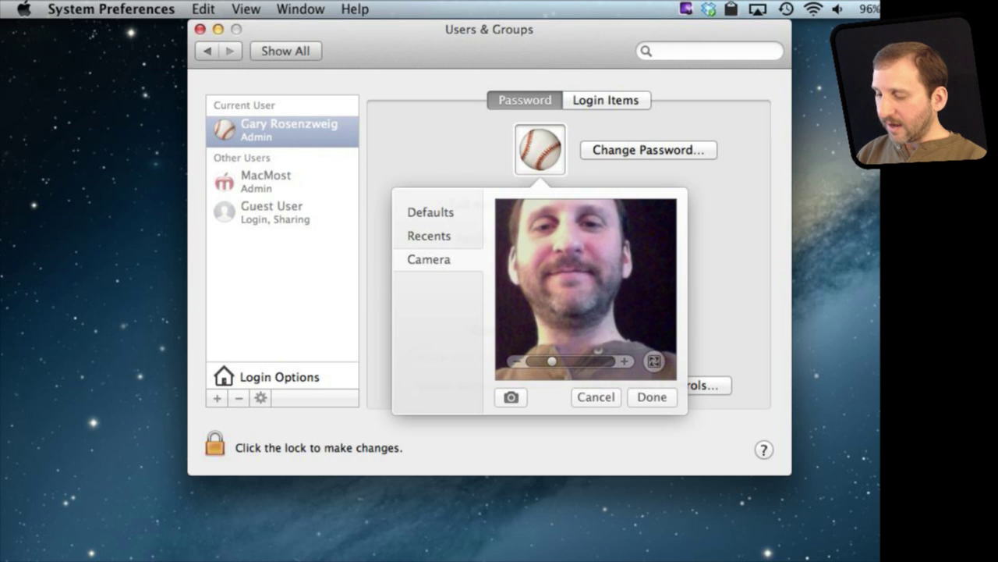
pyautogui.moveTo(585, 288); pyautogui.dragTo(599, 328)
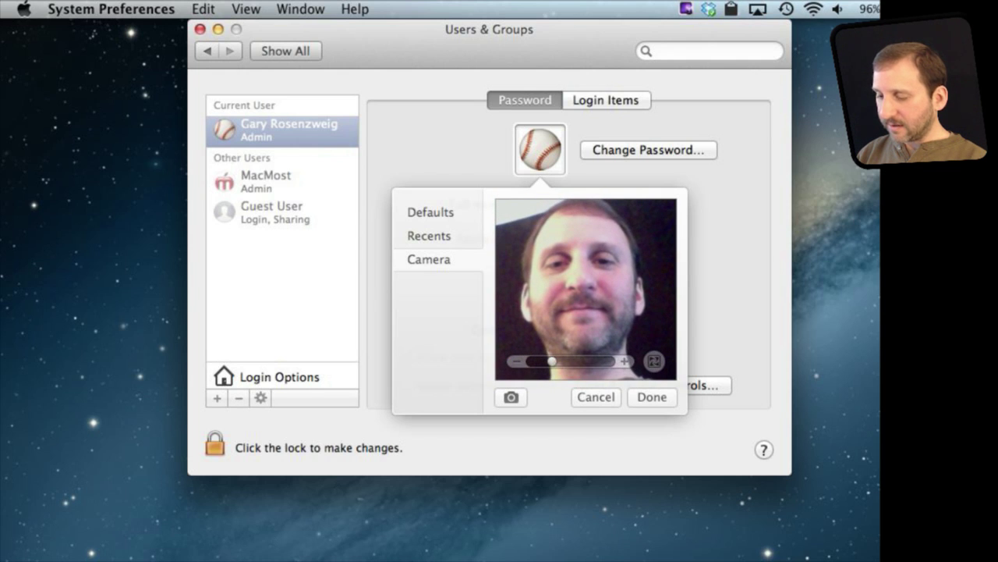
pyautogui.moveTo(552, 361); pyautogui.dragTo(569, 362)
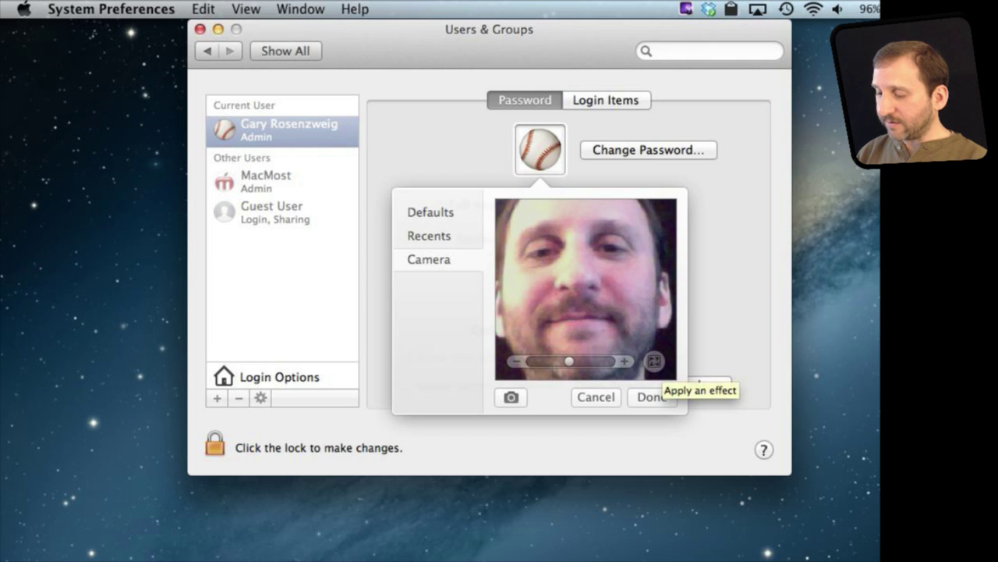
# Step: Try the pencil-sketch effect on the camera snapshot, switch to the sepia effect and save it as the account picture
pyautogui.click(654, 361)
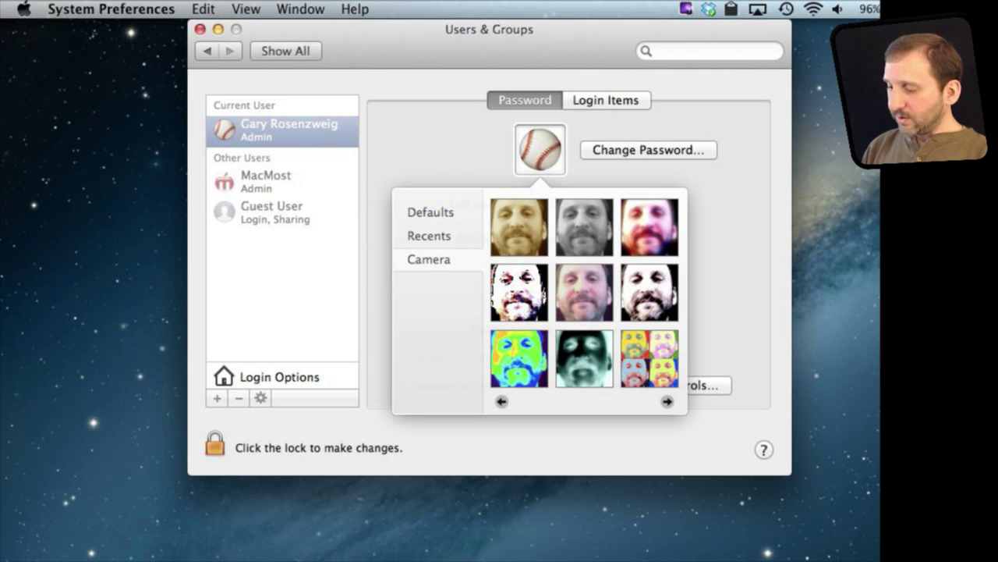
pyautogui.click(650, 293)
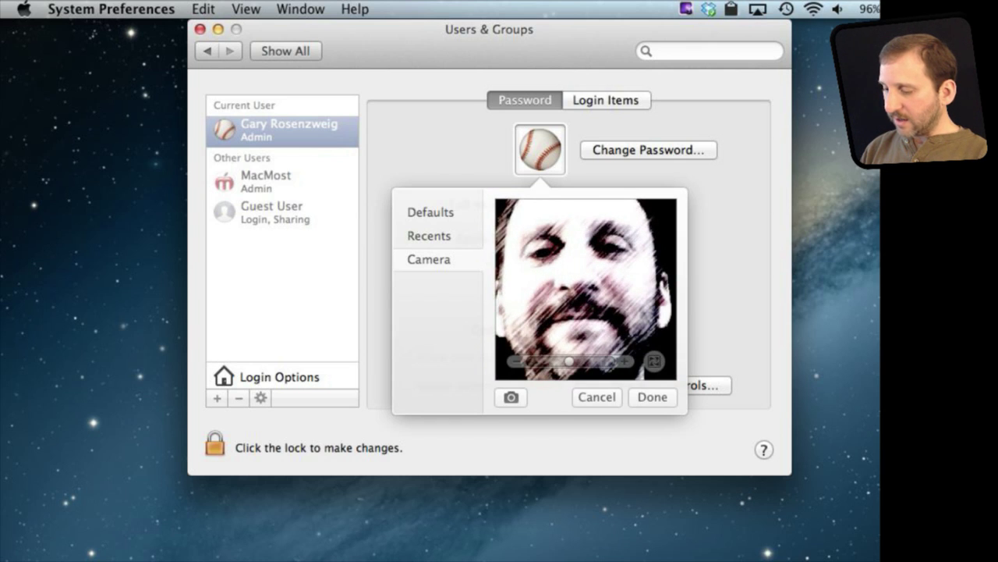
pyautogui.click(655, 362)
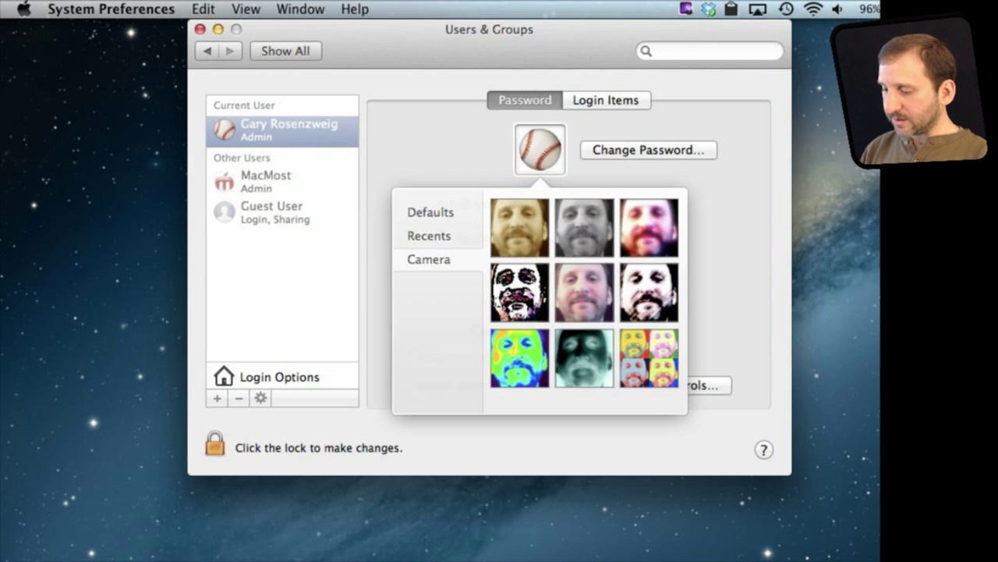
pyautogui.click(554, 260)
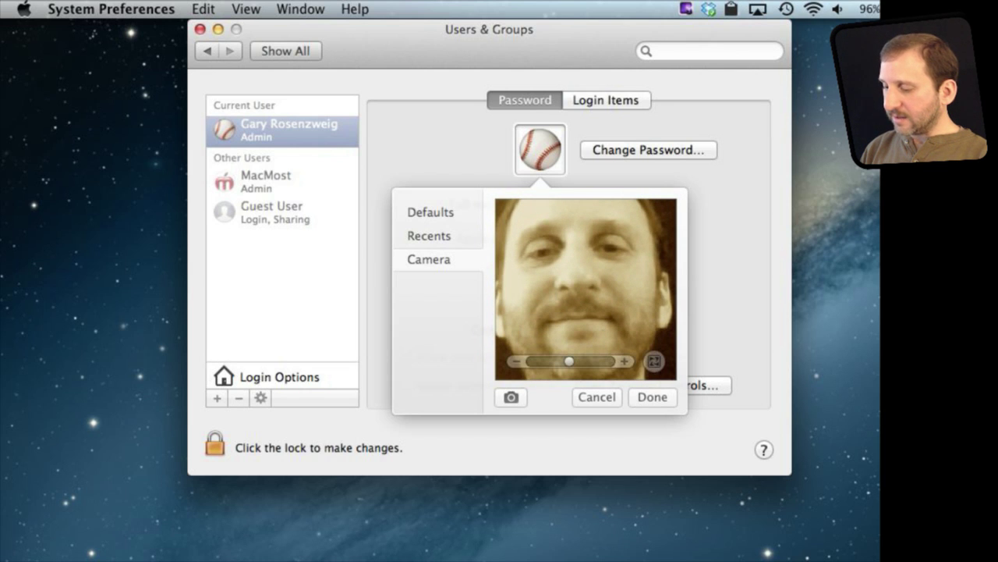
pyautogui.click(653, 398)
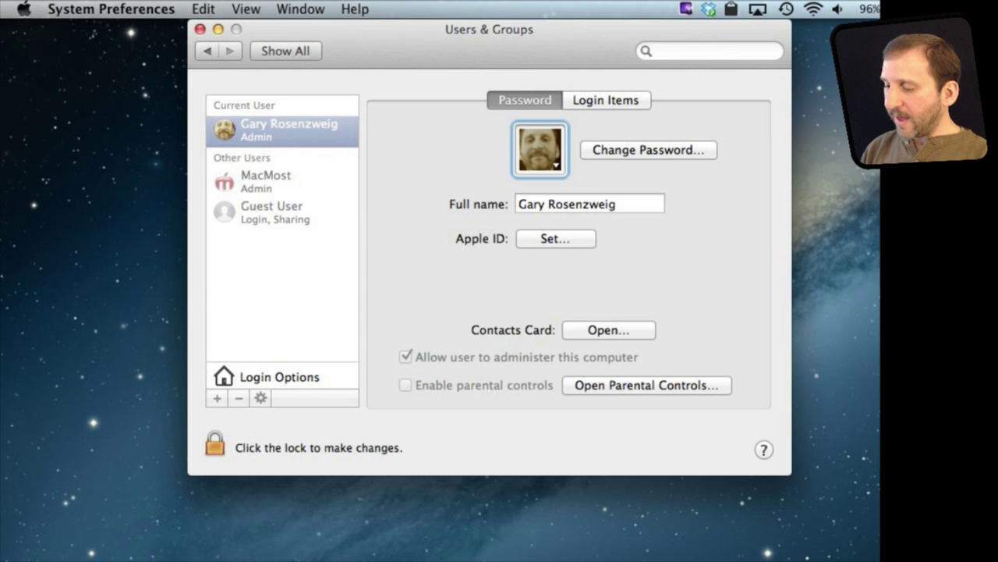
# Step: Edit the sepia snapshot from the recent pictures, restore its normal unfiltered colours and save it as the account picture
pyautogui.click(540, 148)
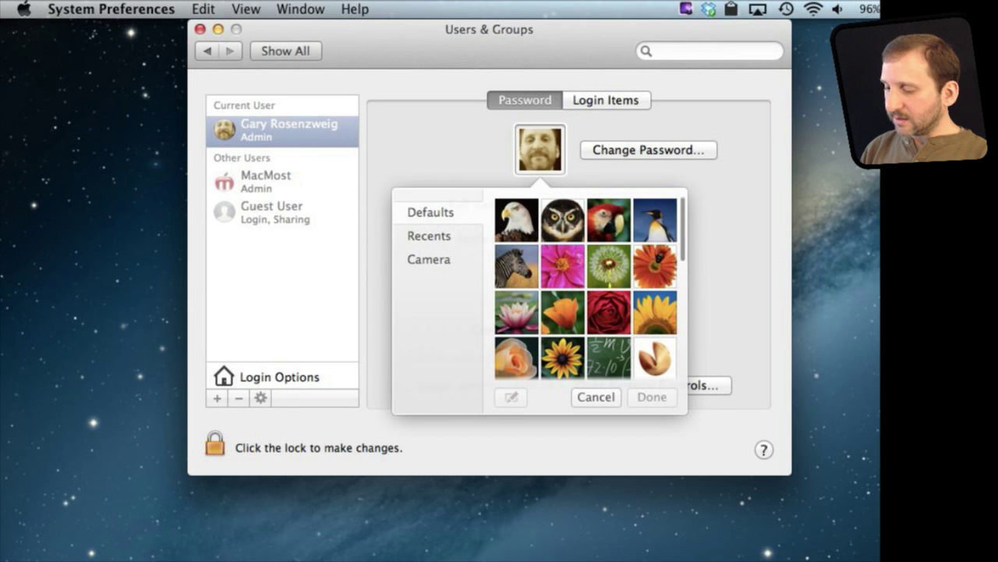
pyautogui.click(429, 259)
pyautogui.click(429, 236)
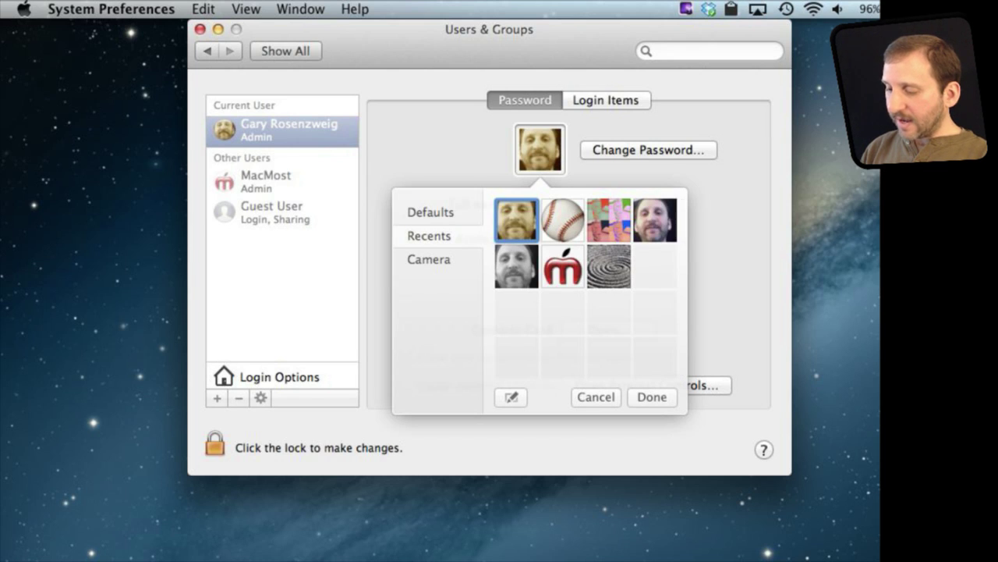
pyautogui.click(511, 397)
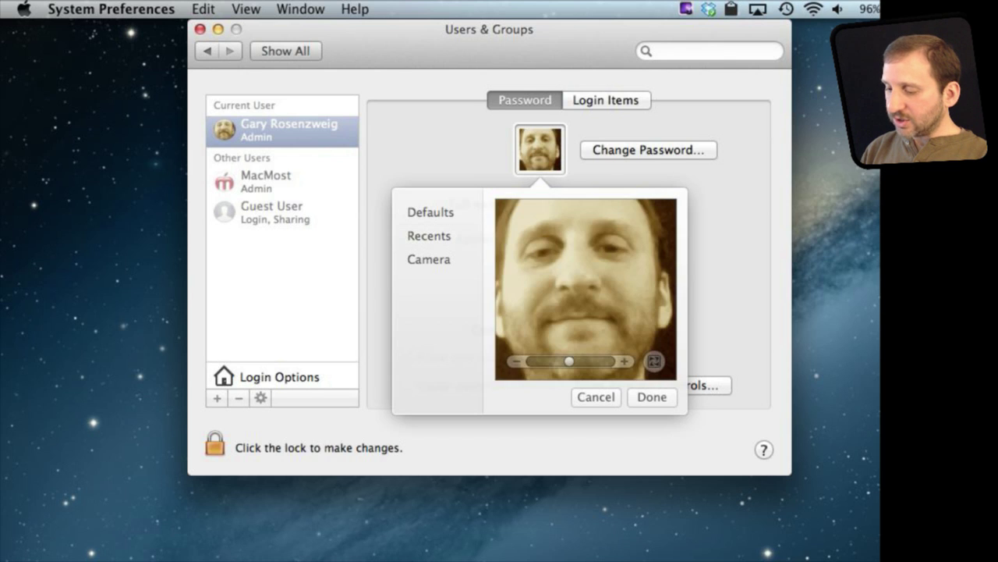
pyautogui.click(654, 361)
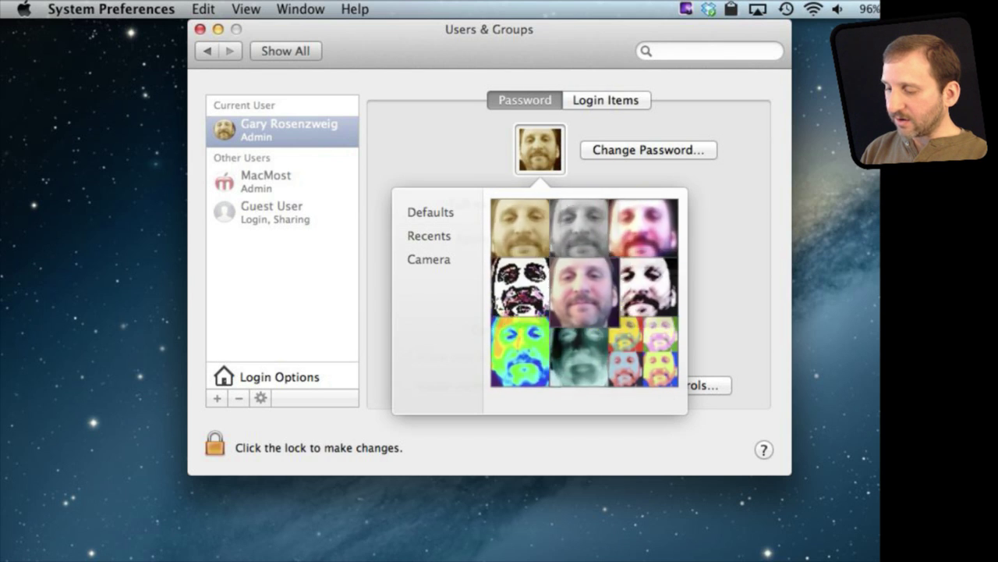
pyautogui.click(584, 291)
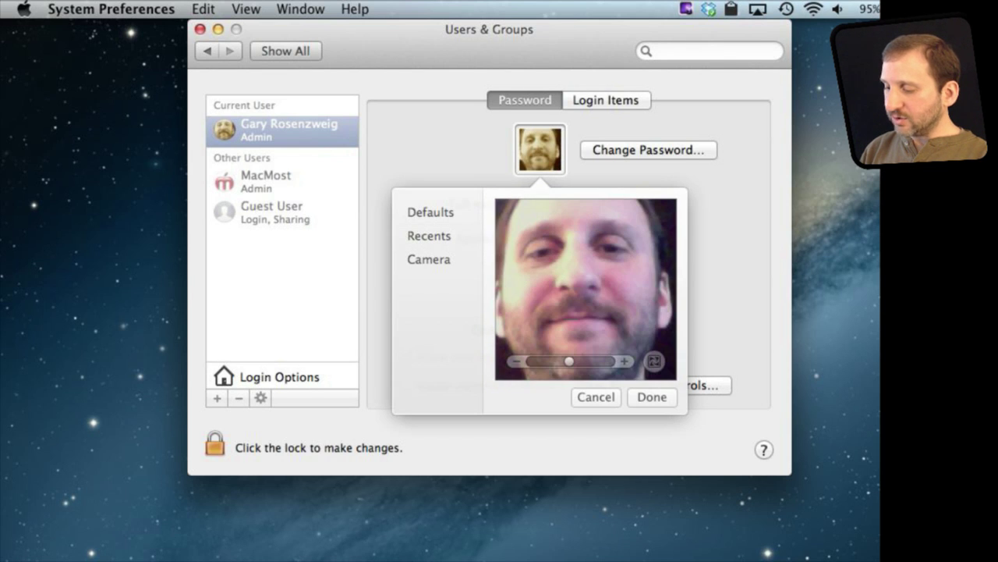
pyautogui.click(652, 397)
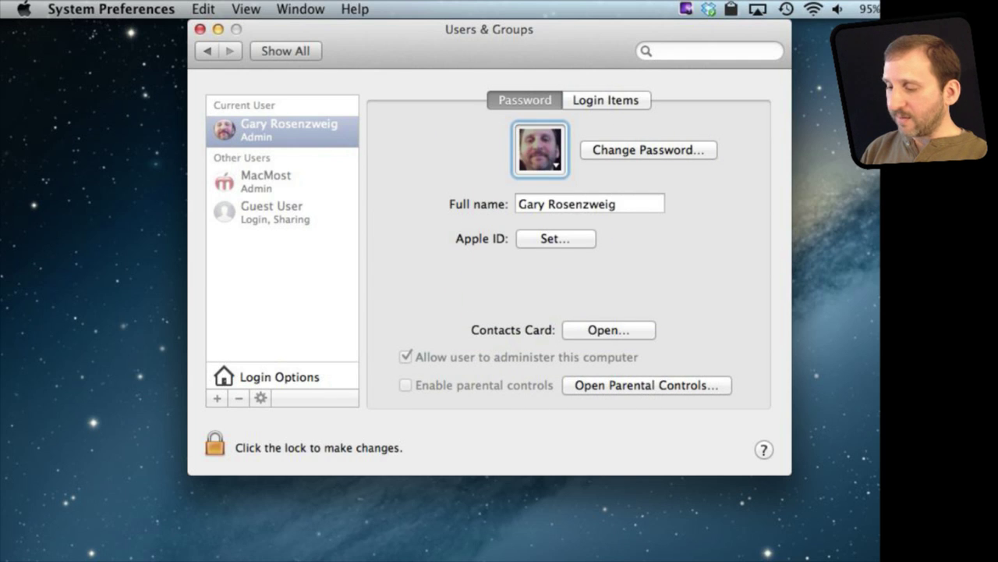
# Step: Choose the default picture of the bee on the orange flower, zoom in and reposition the crop around the bee
pyautogui.click(540, 150)
pyautogui.click(429, 236)
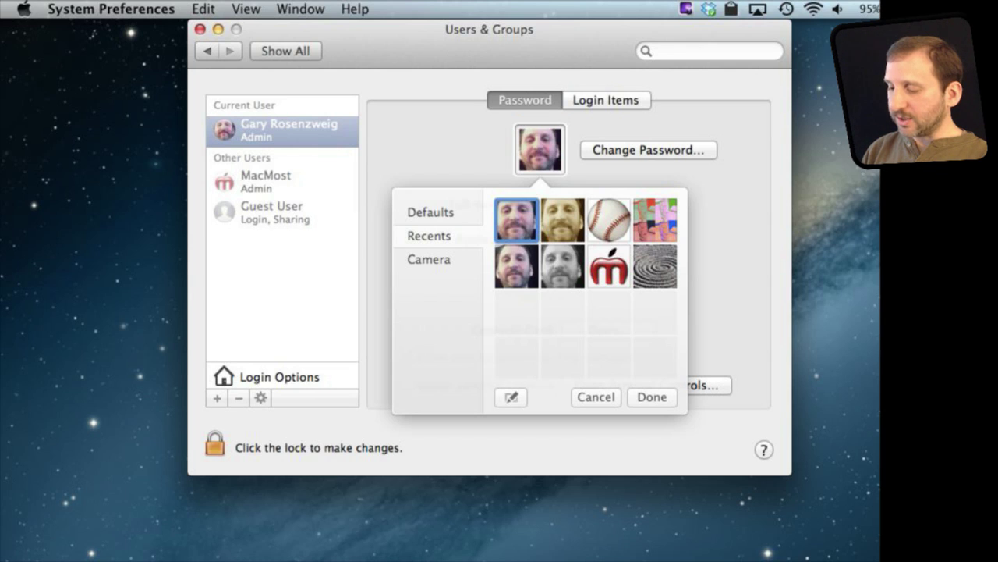
pyautogui.click(430, 212)
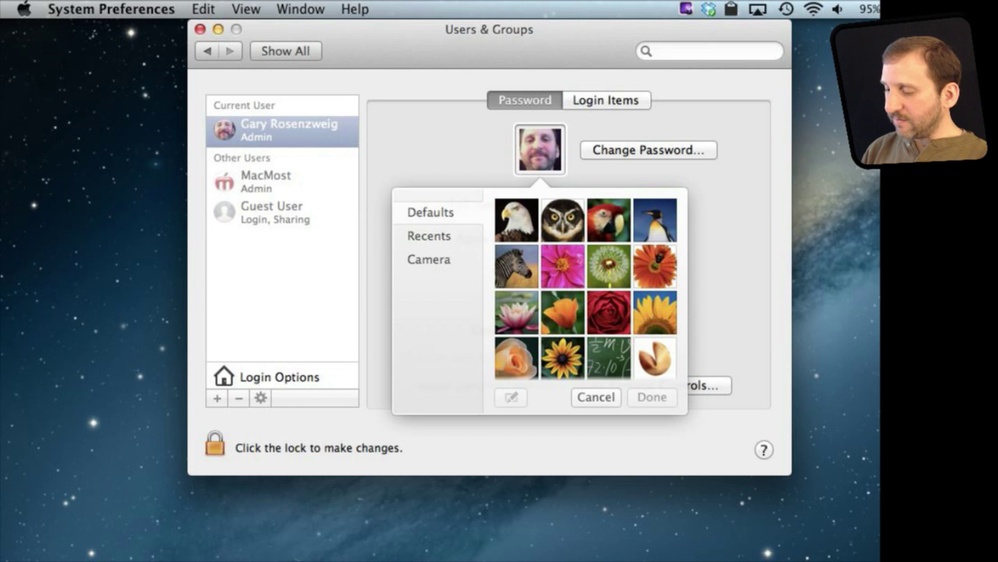
pyautogui.click(659, 257)
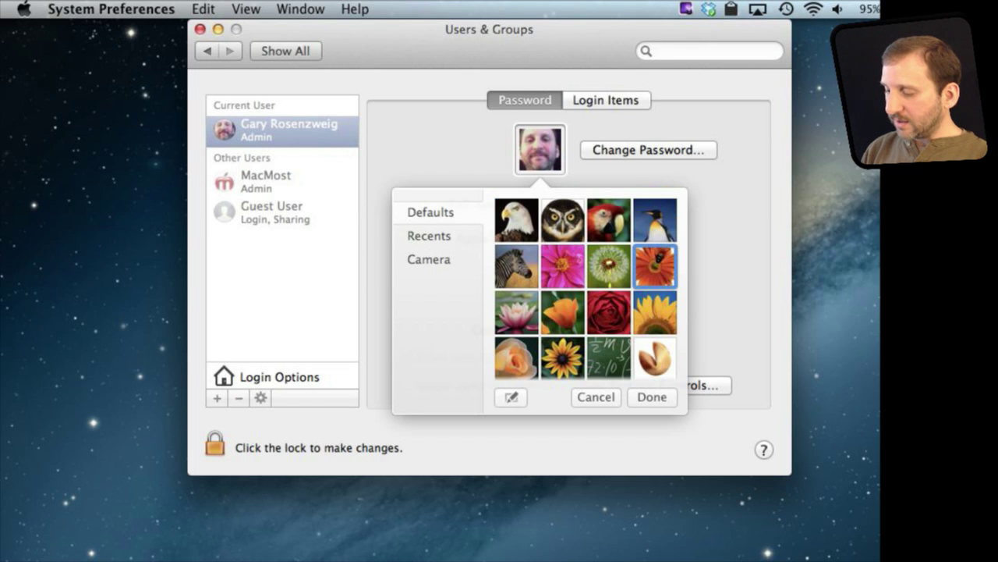
pyautogui.click(511, 397)
pyautogui.moveTo(531, 361); pyautogui.dragTo(567, 361)
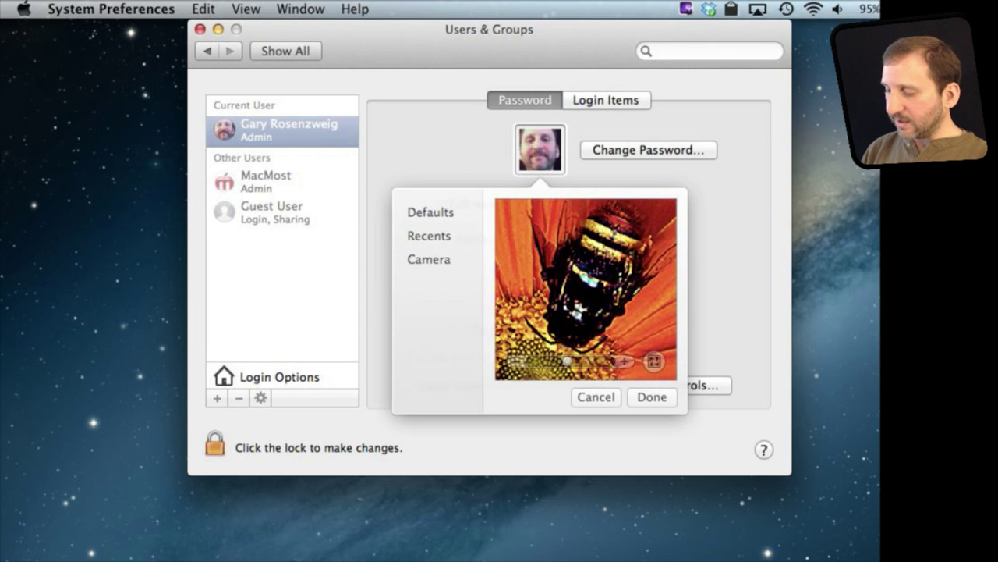
pyautogui.moveTo(586, 281); pyautogui.dragTo(581, 292)
# Step: Apply the pencil-sketch effect to the bee picture and save it as the account picture
pyautogui.click(654, 361)
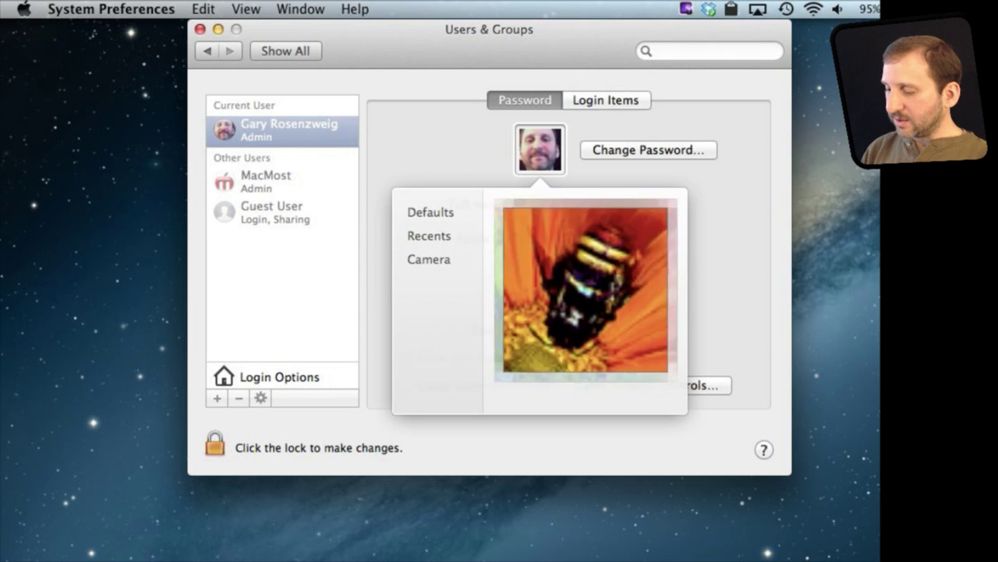
pyautogui.click(649, 293)
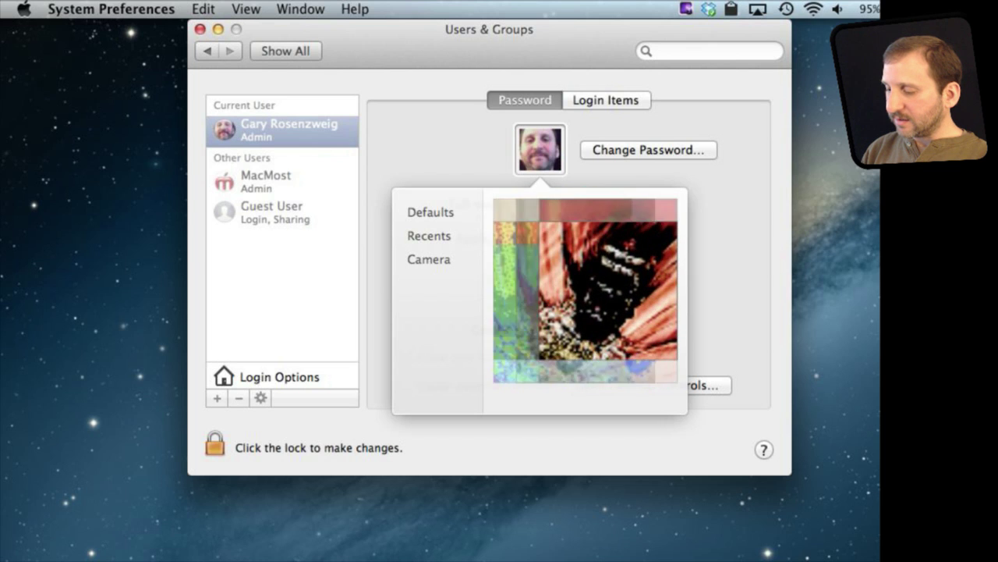
pyautogui.click(652, 397)
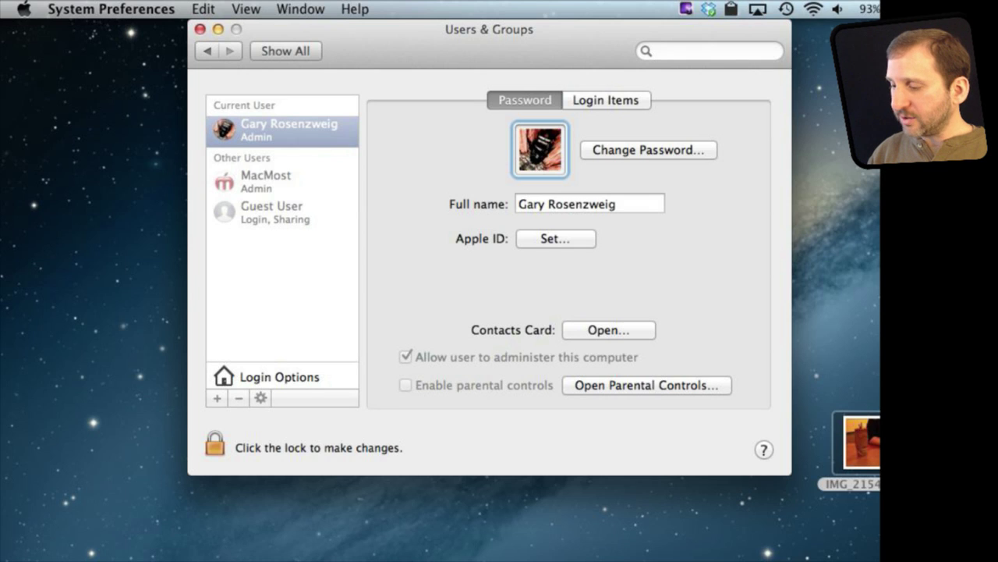
# Step: Load the IMG_2154 photo from the desktop as the account picture, zoom in slightly and reposition the crop on the mug
pyautogui.moveTo(861, 442); pyautogui.dragTo(541, 149)
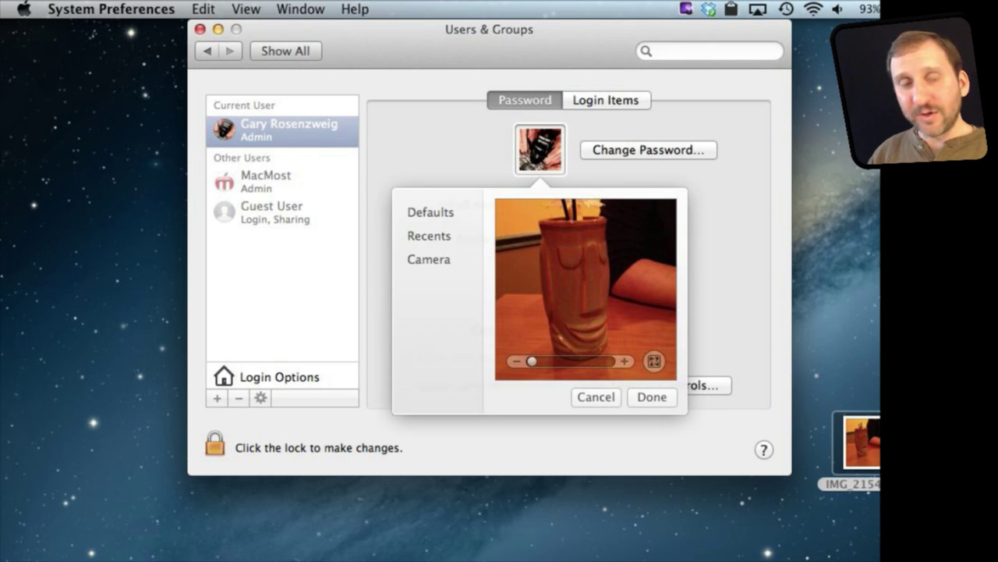
pyautogui.moveTo(532, 361); pyautogui.dragTo(535, 361)
pyautogui.moveTo(577, 261); pyautogui.dragTo(591, 317)
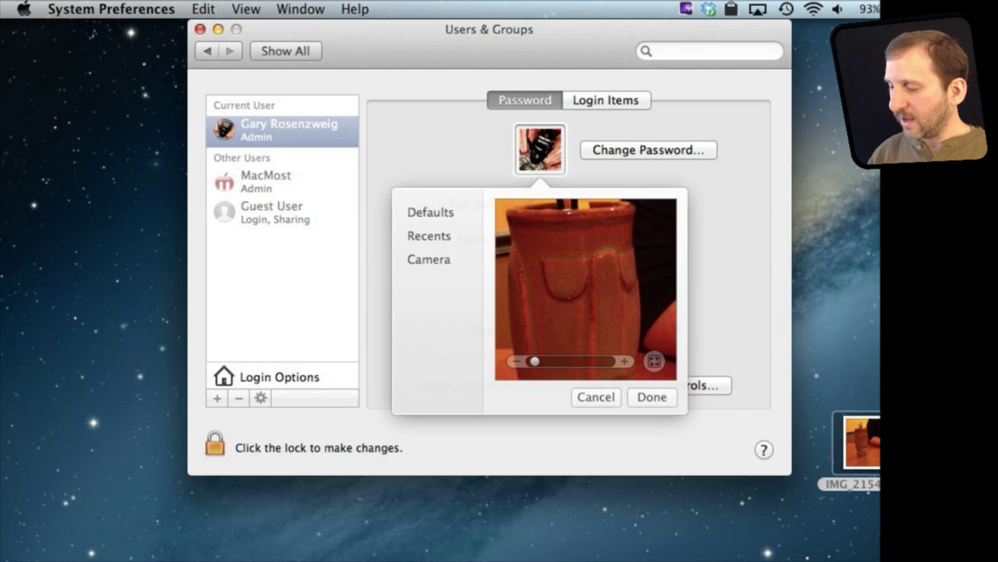
# Step: Apply the comic-book halftone effect to the mug photo and save it as the account picture
pyautogui.click(654, 361)
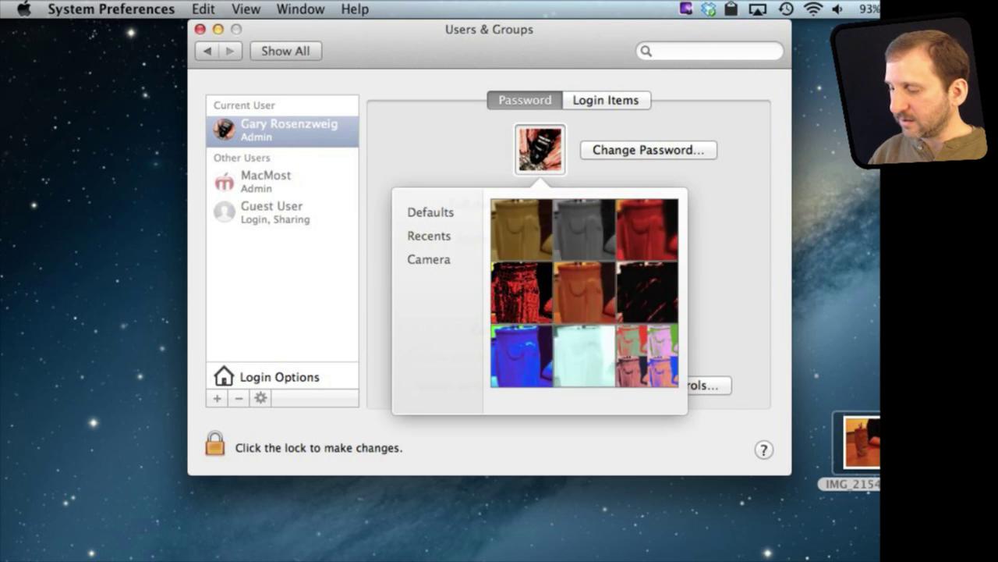
pyautogui.click(519, 292)
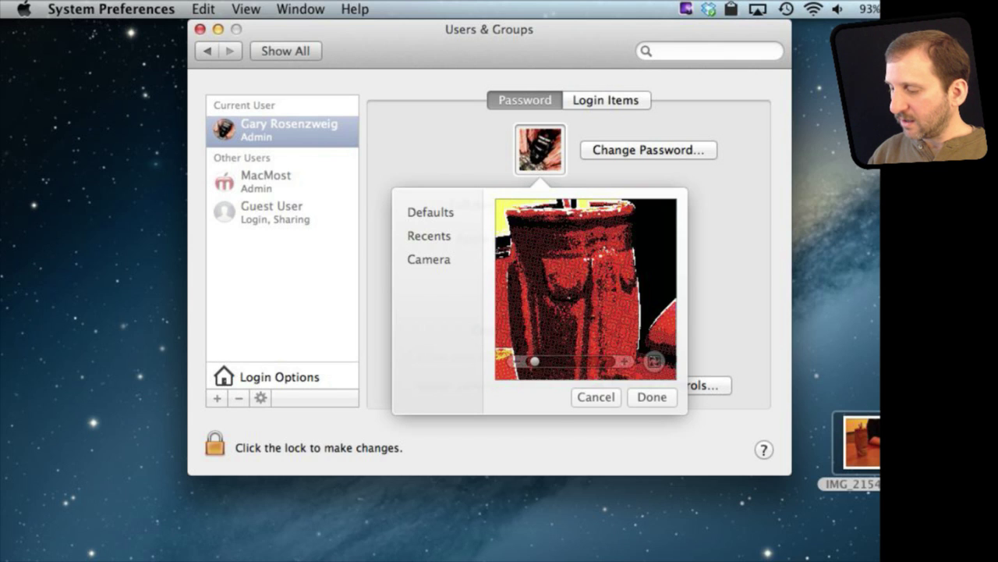
pyautogui.press('Return')
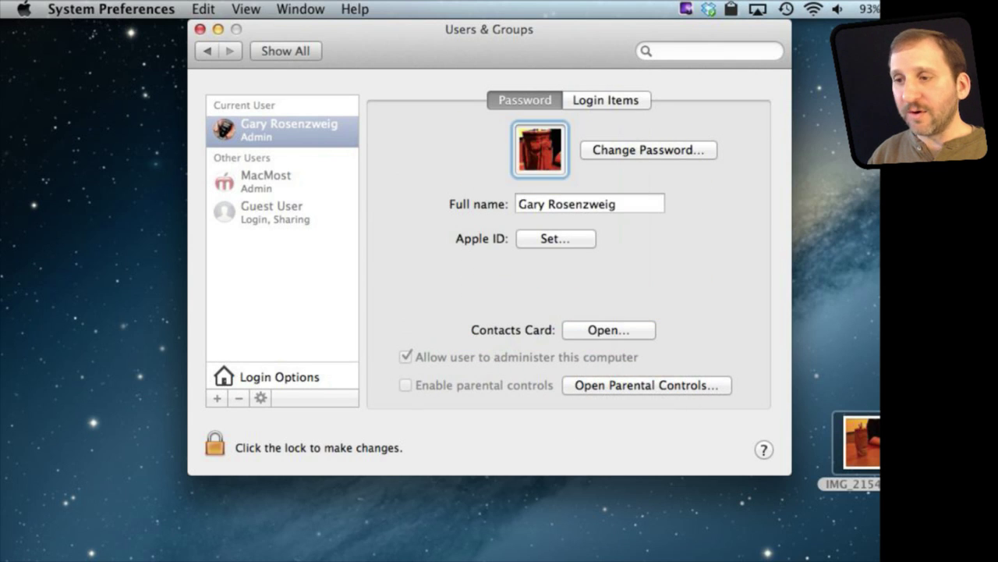